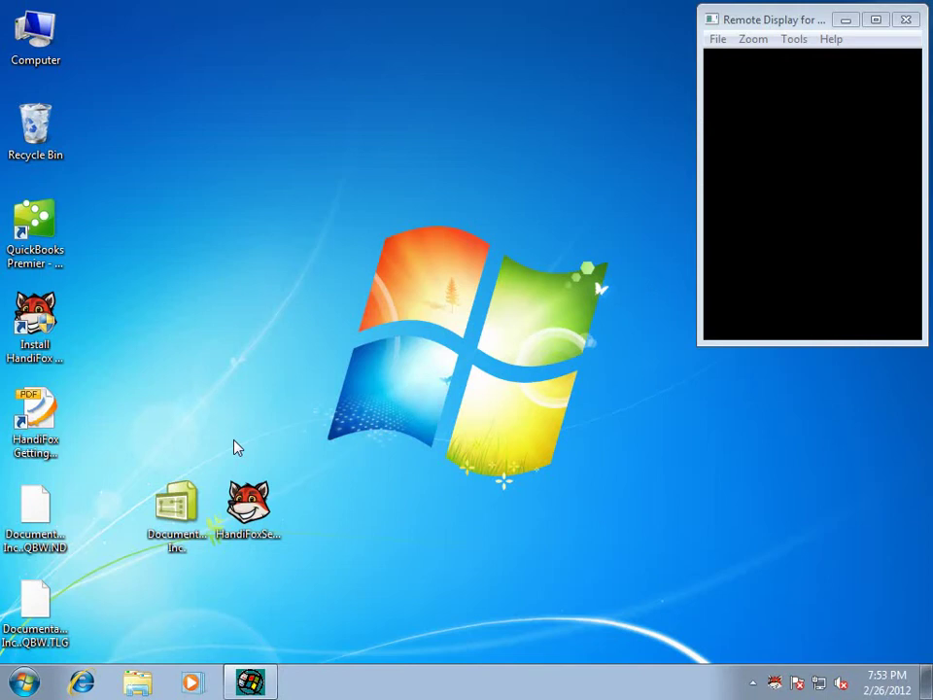
# Launch the Install HandiFox installer, confirm it, and accept the licence agreement
pyautogui.click(35, 316)
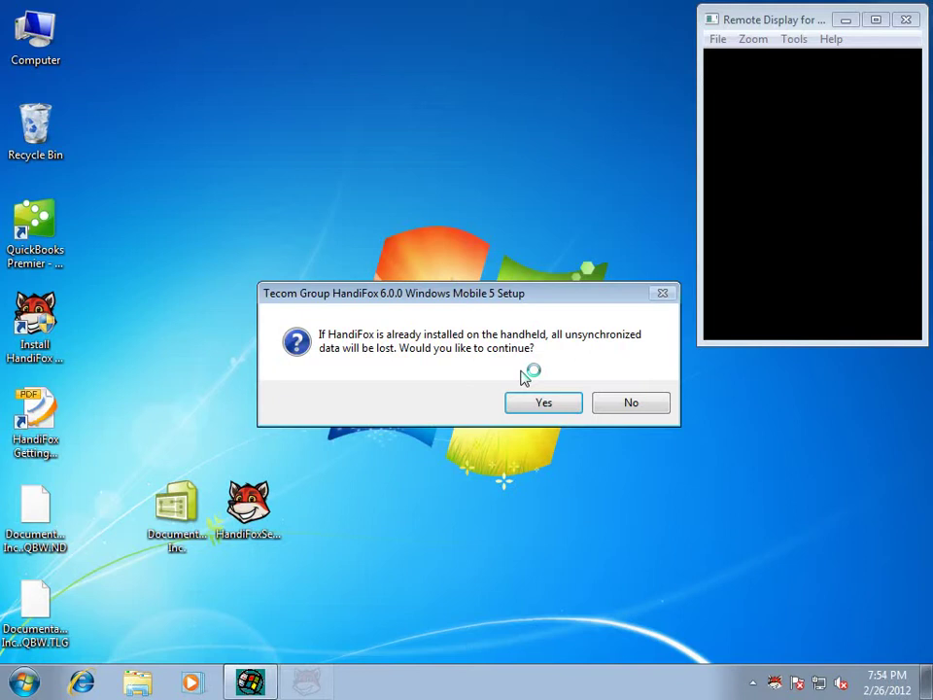
pyautogui.click(524, 400)
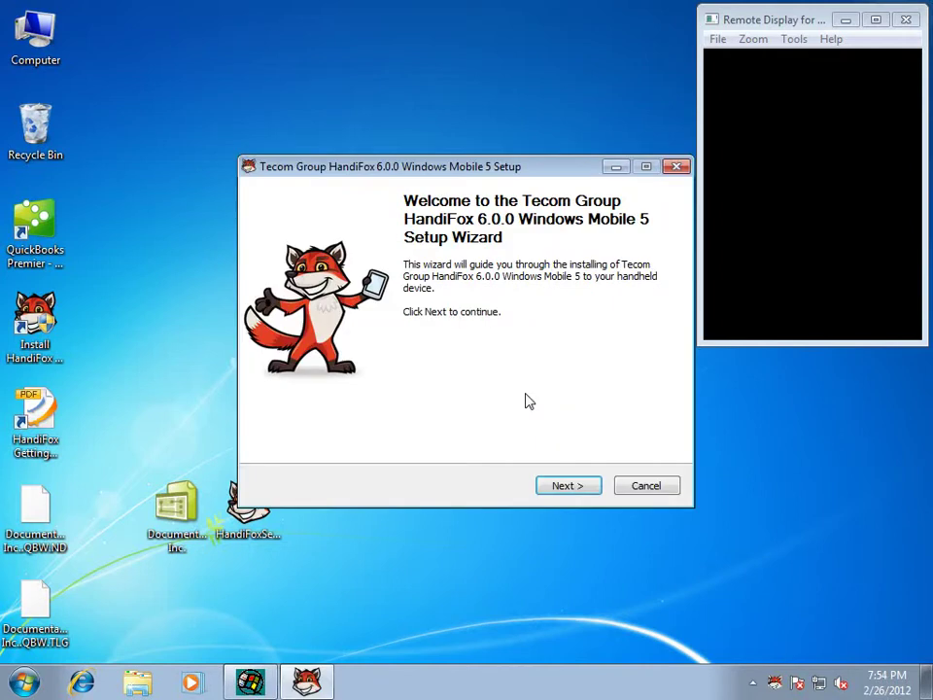
pyautogui.click(570, 485)
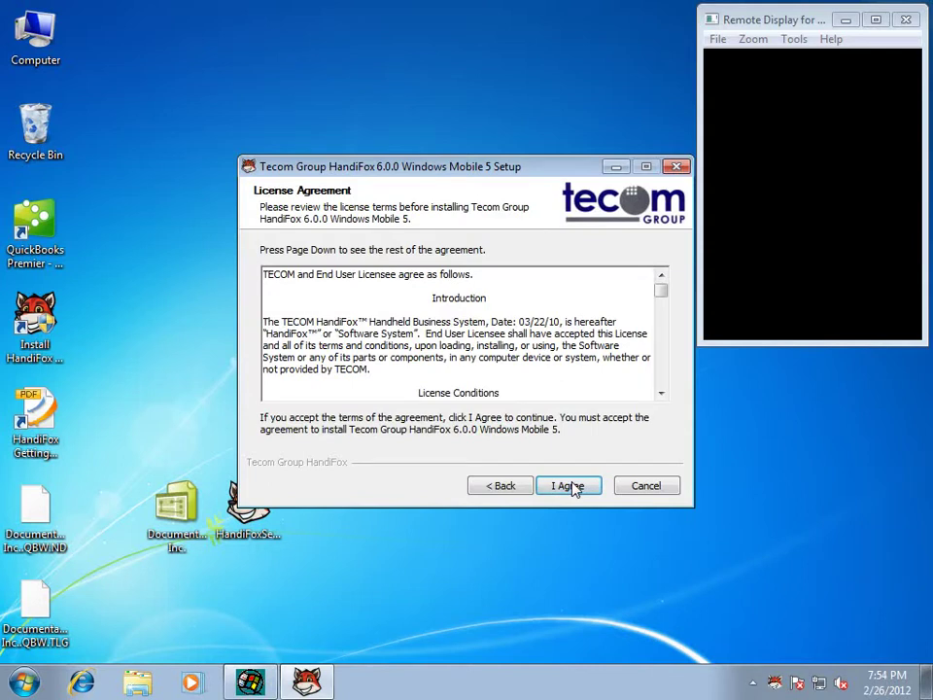
pyautogui.click(571, 486)
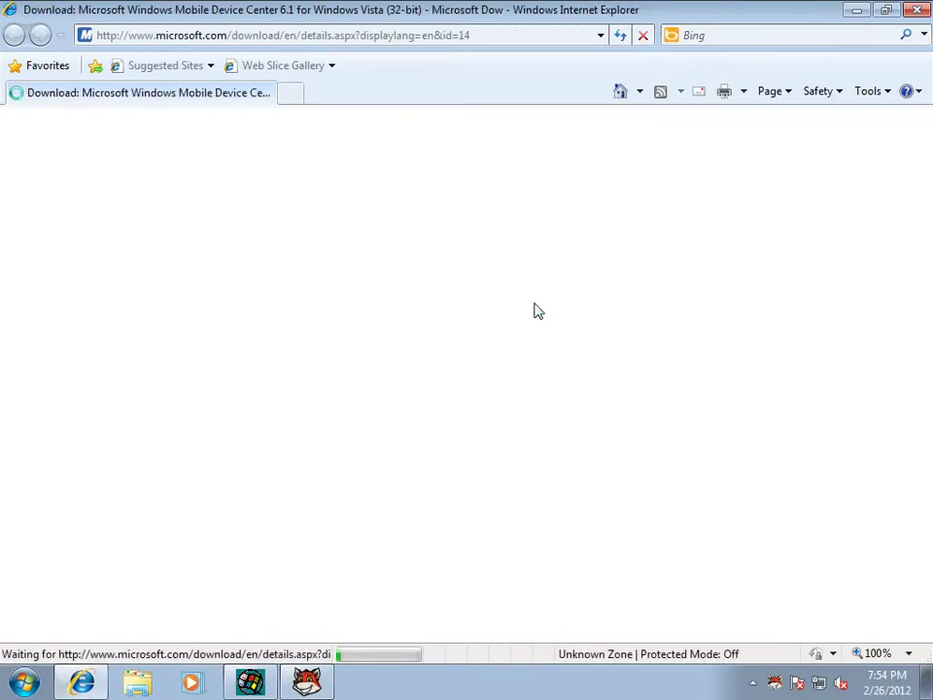
# Download the Windows Mobile Device Center 6.1 installer and run it past the security warning
pyautogui.scroll(-5, 652, 369)
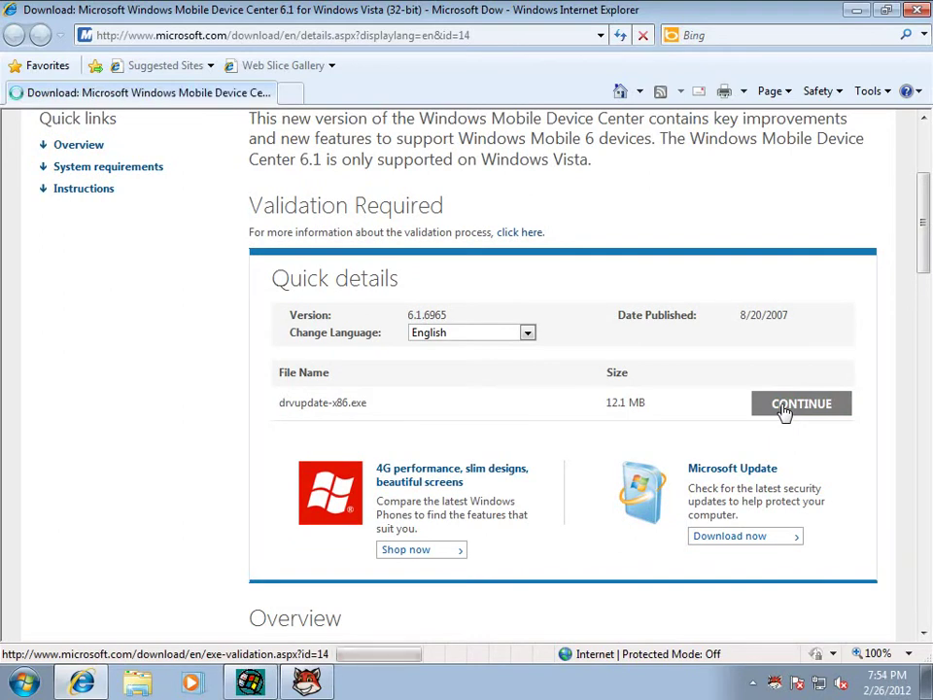
pyautogui.click(784, 412)
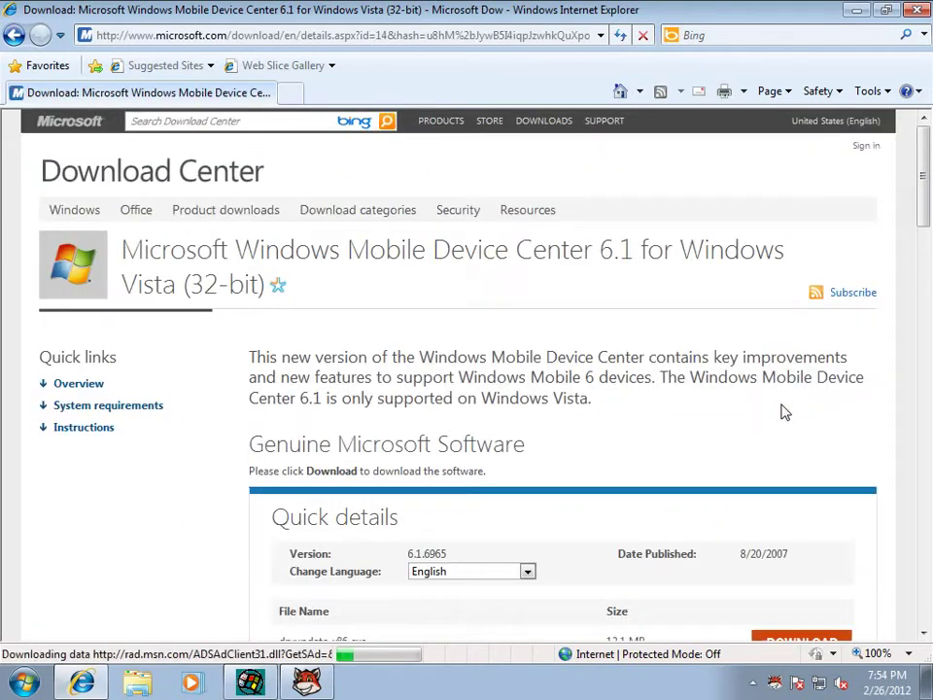
pyautogui.click(784, 409)
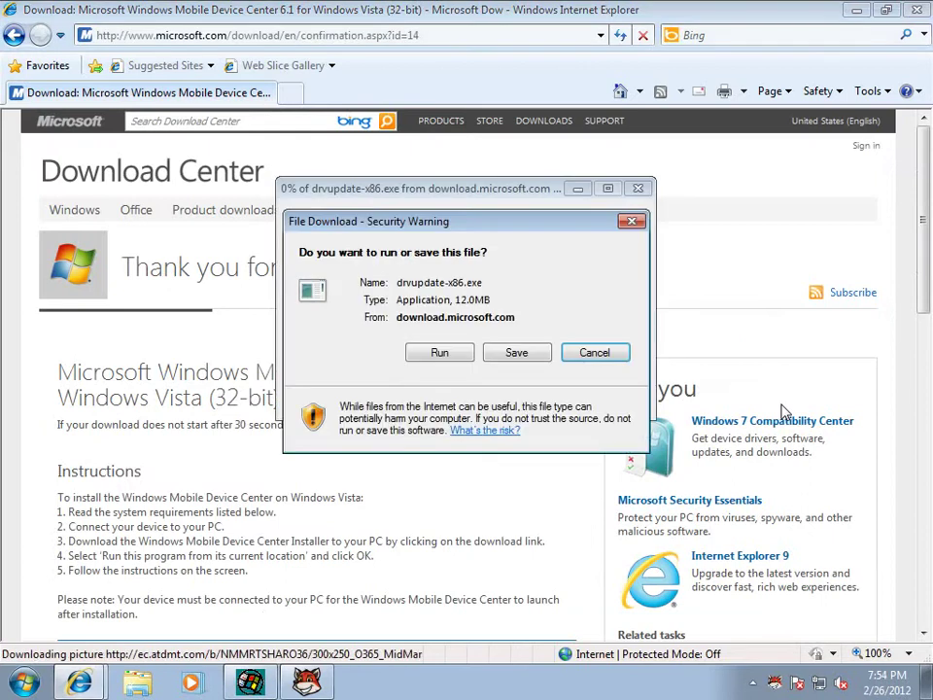
pyautogui.click(460, 355)
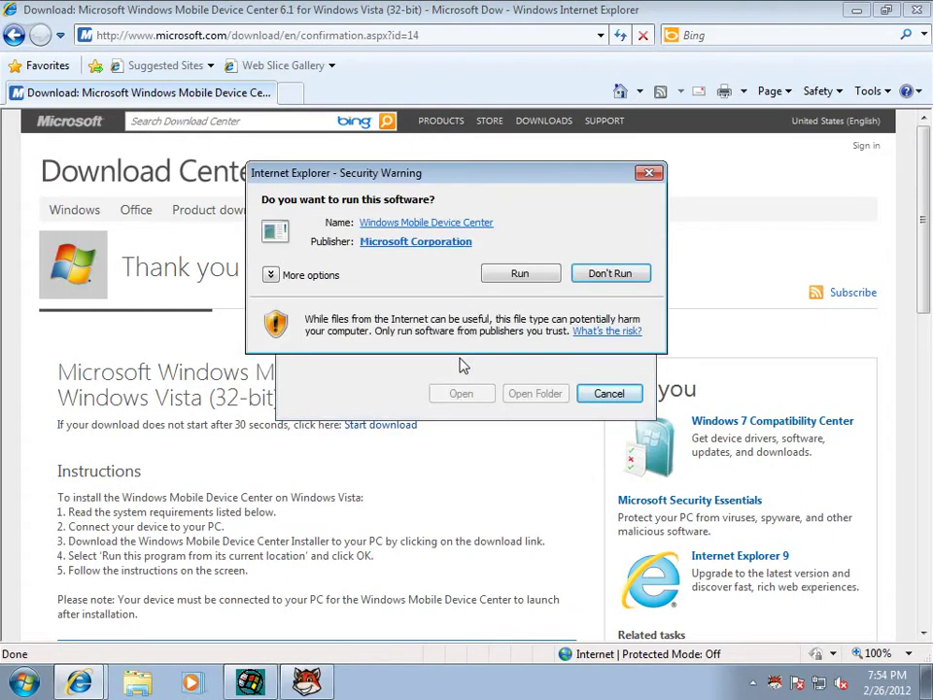
pyautogui.click(520, 275)
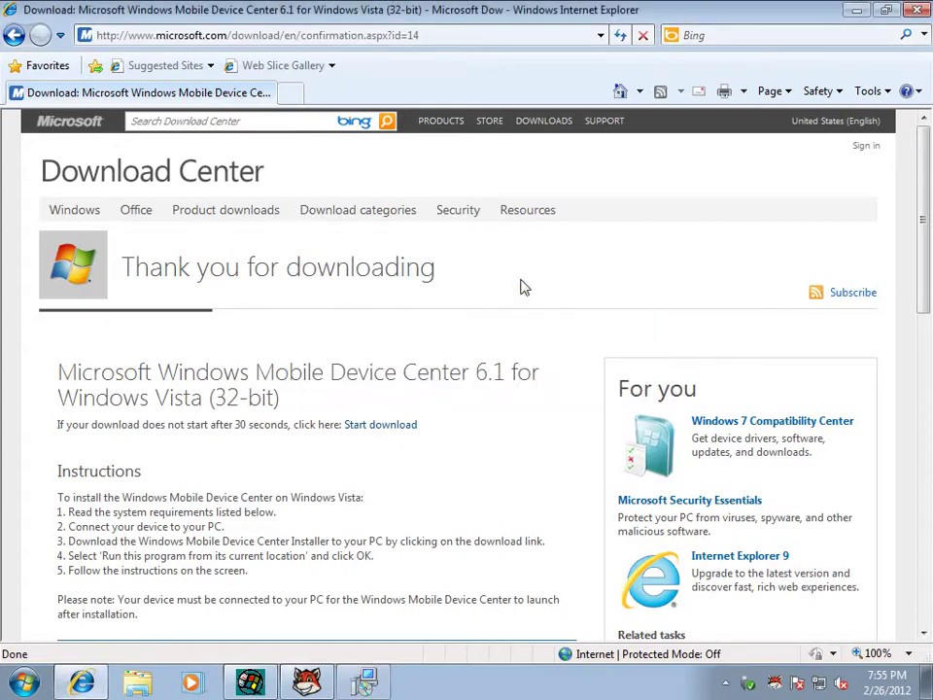
# Close Internet Explorer, finish the HandiFox wizard without installing, and show All Programs
pyautogui.click(917, 9)
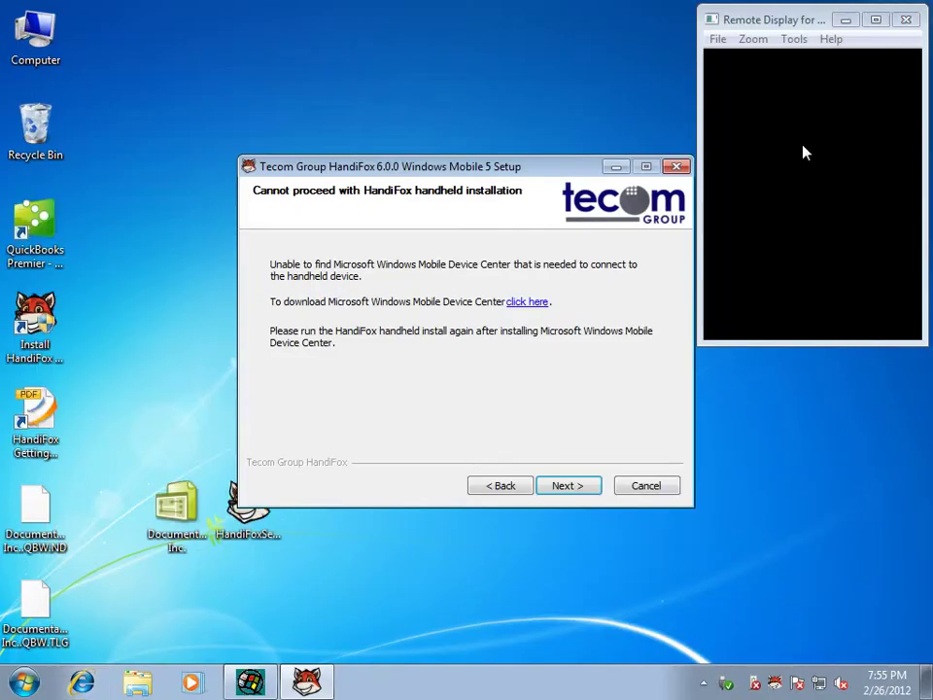
pyautogui.click(576, 494)
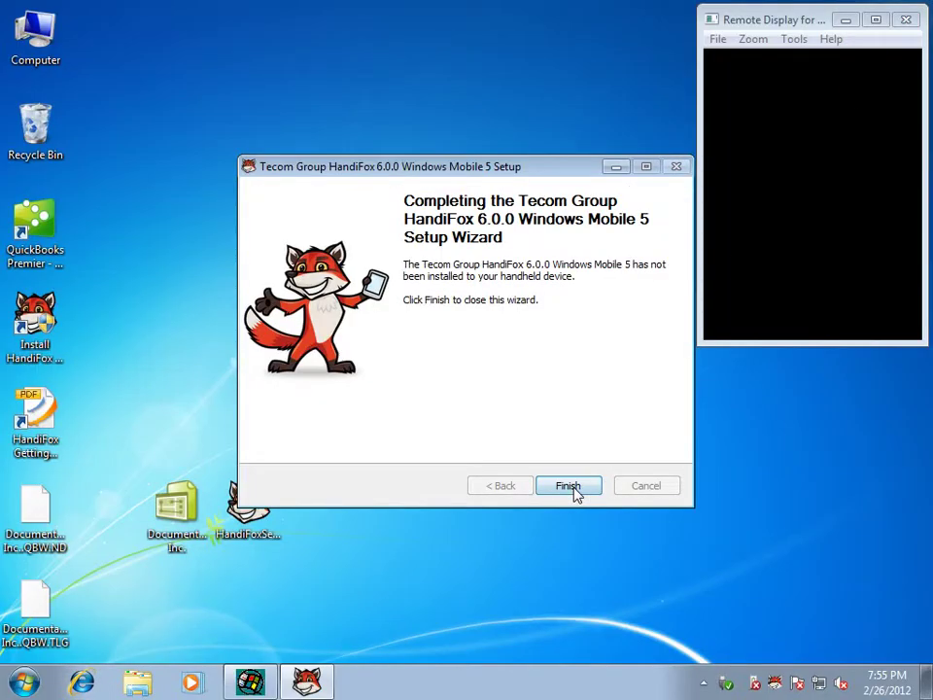
pyautogui.click(567, 486)
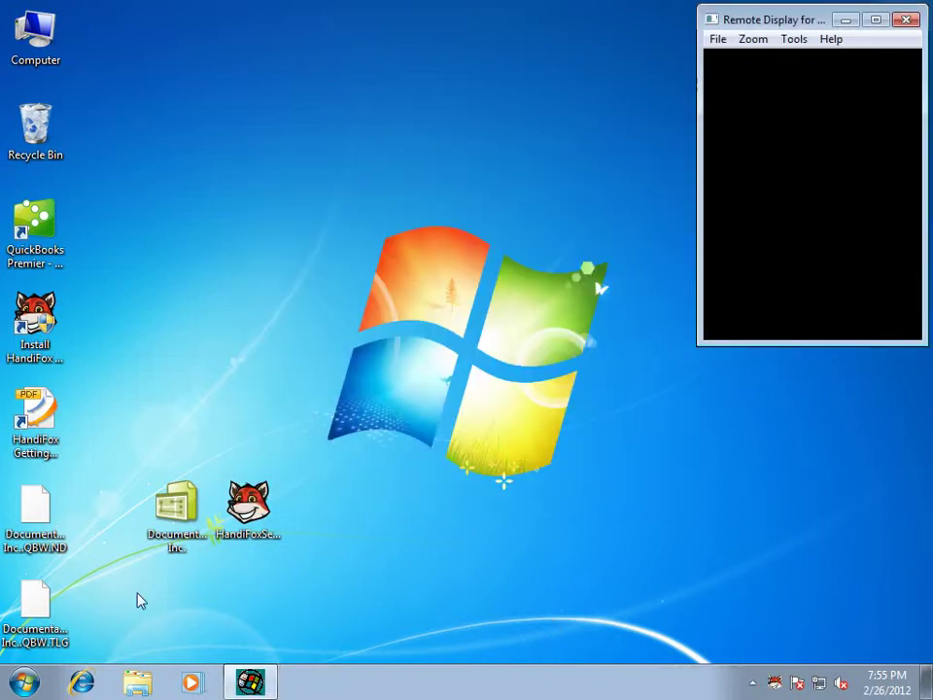
pyautogui.click(24, 682)
pyautogui.click(65, 612)
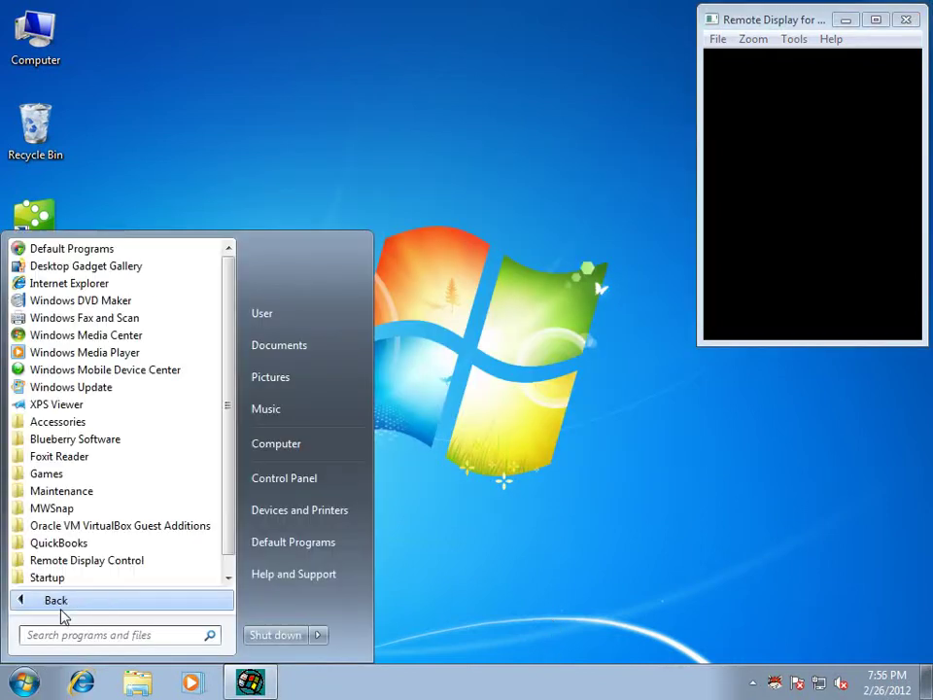
# Enable Allow USB connections in Device Center so the handheld connects, then close it
pyautogui.click(98, 375)
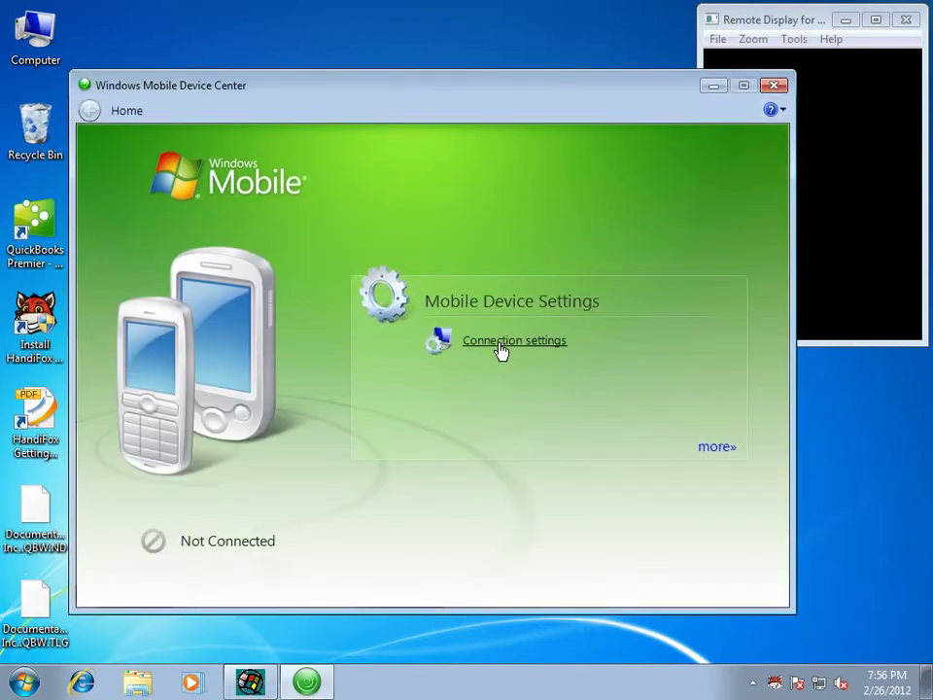
pyautogui.click(500, 342)
pyautogui.click(353, 309)
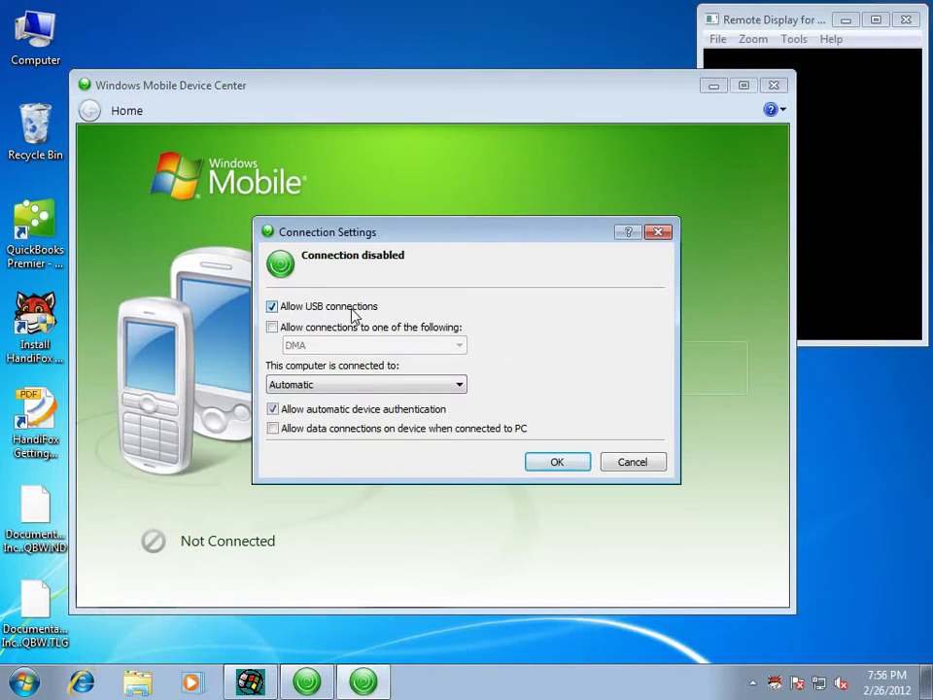
pyautogui.click(557, 462)
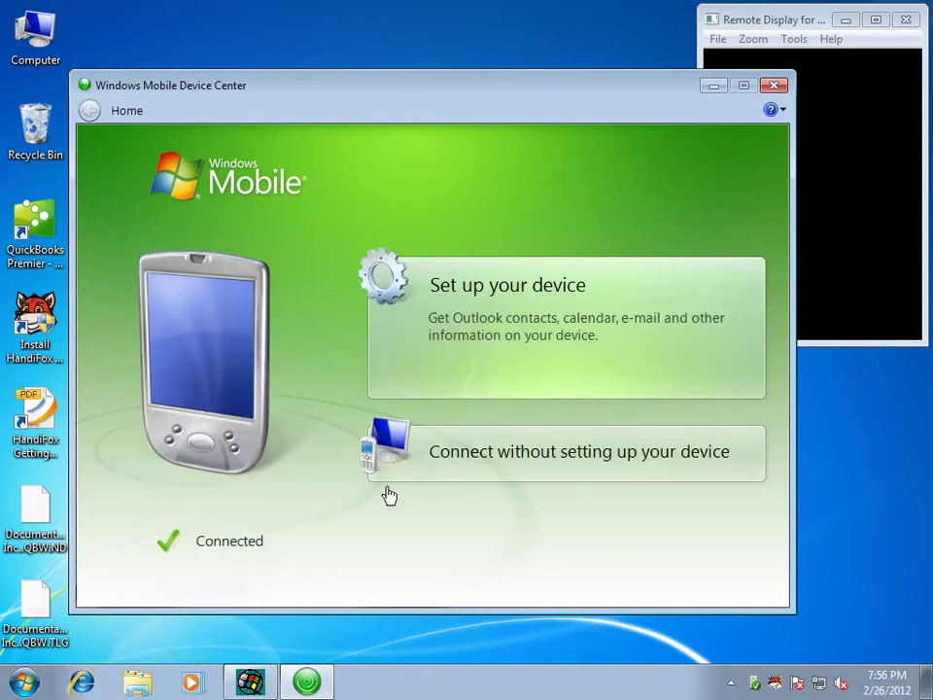
pyautogui.click(775, 86)
# Check that Computer lists the wm_vjik handheld under Portable Devices, then close the window
pyautogui.doubleClick(36, 37)
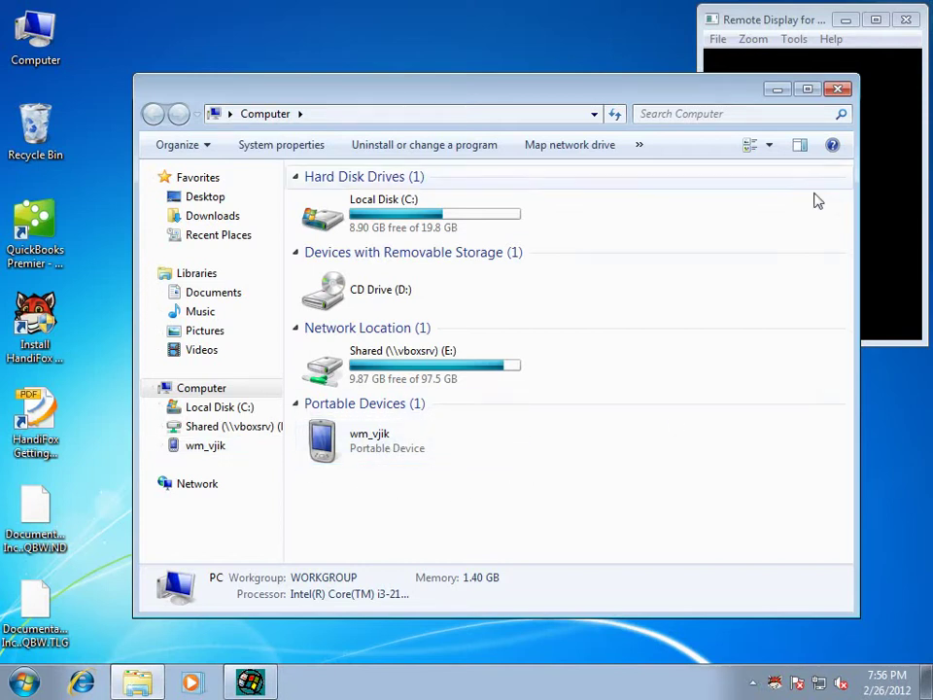
pyautogui.click(837, 90)
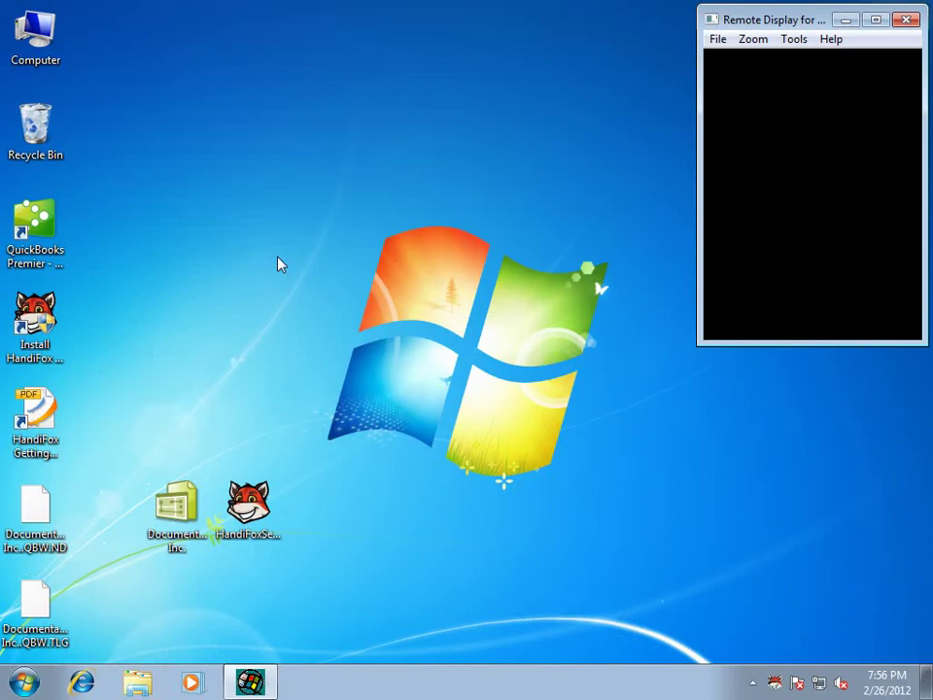
# Relaunch Install HandiFox, accept the licence, and start installing HandiFox onto the handheld
pyautogui.click(37, 321)
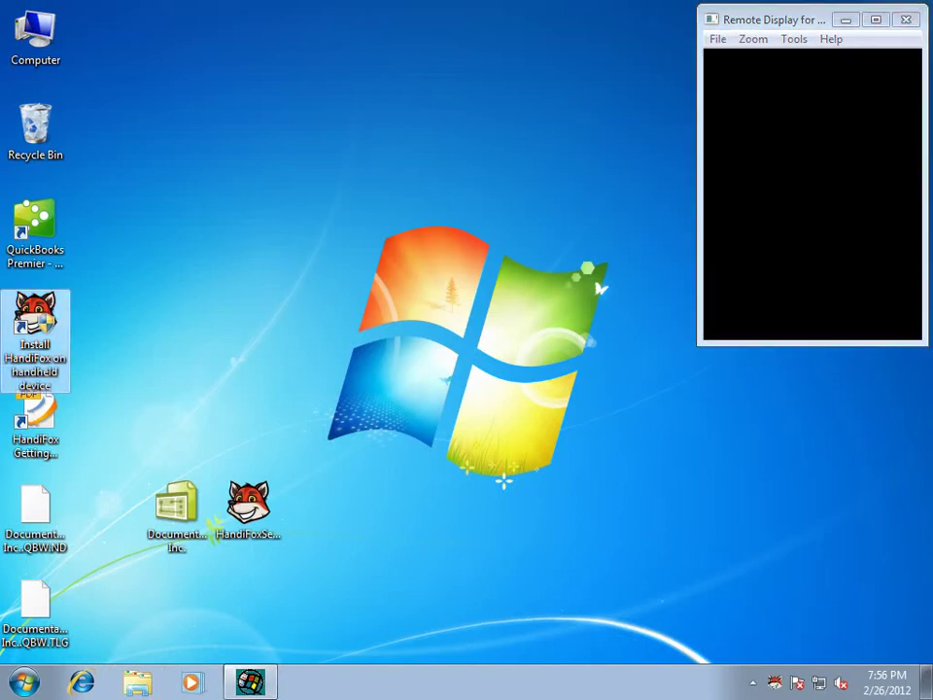
pyautogui.doubleClick(35, 321)
pyautogui.click(534, 402)
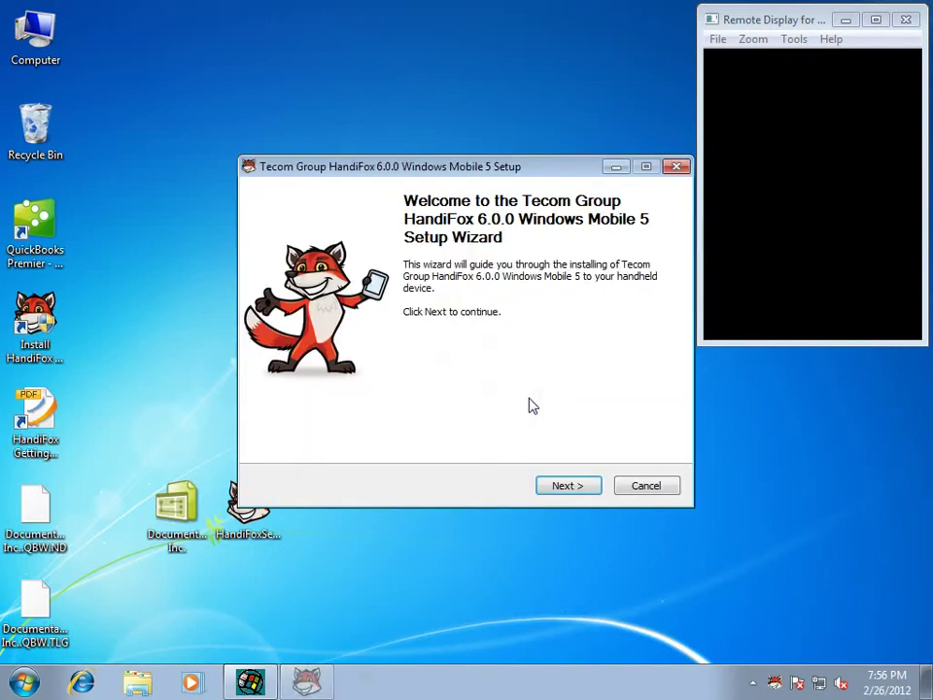
pyautogui.click(560, 485)
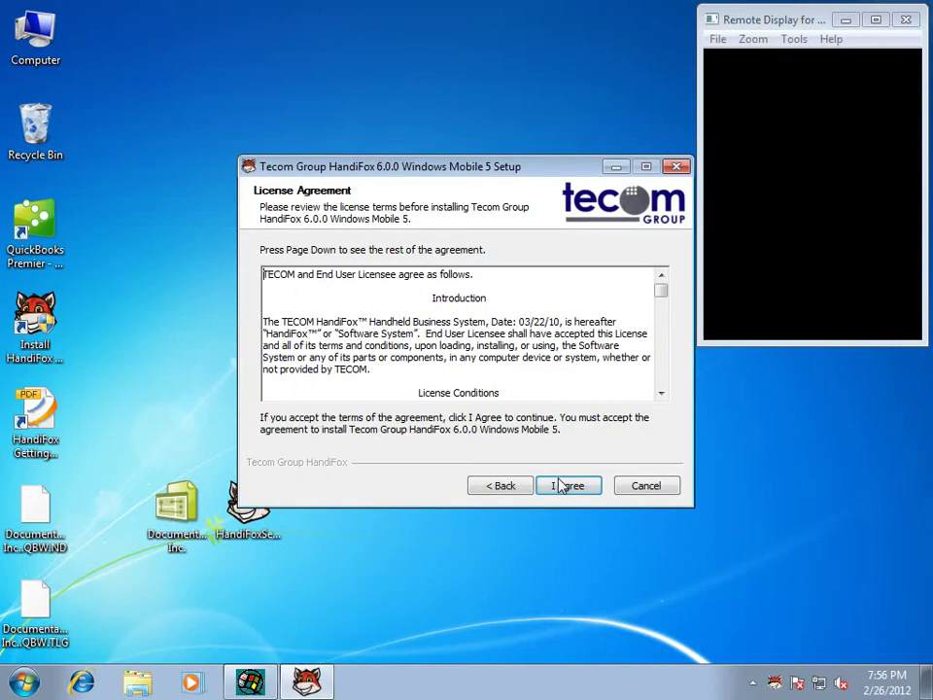
pyautogui.click(561, 485)
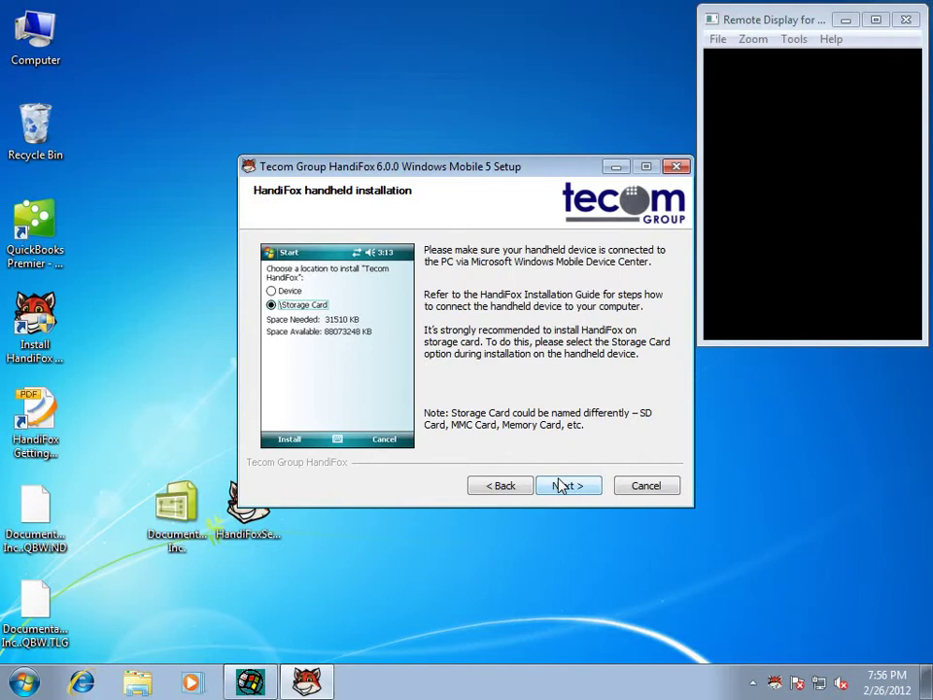
pyautogui.click(561, 484)
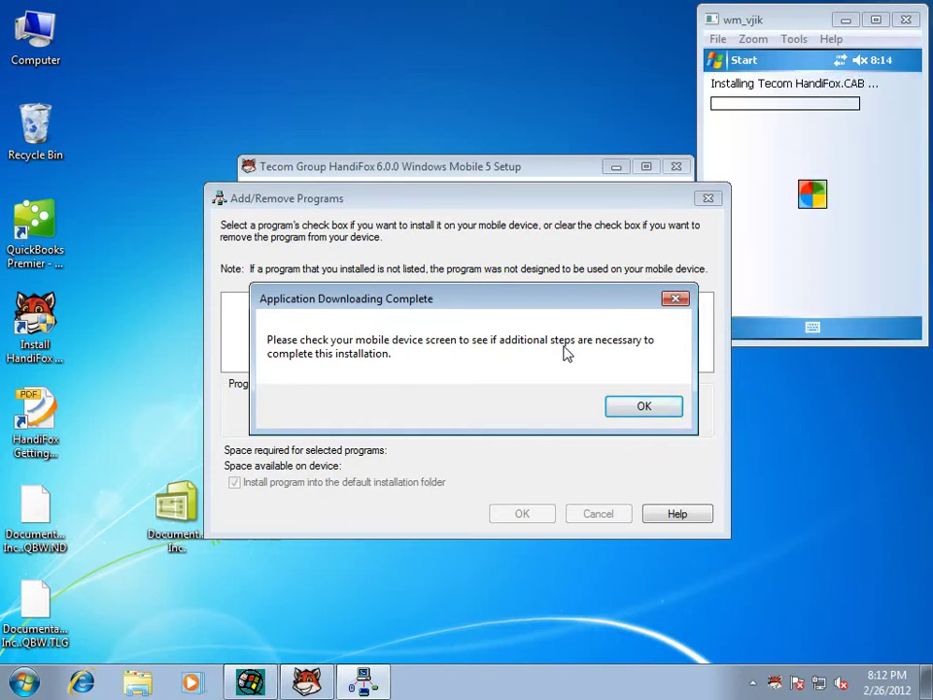
# Dismiss the Application Downloading Complete notice and pick SD Card as the install location
pyautogui.click(652, 411)
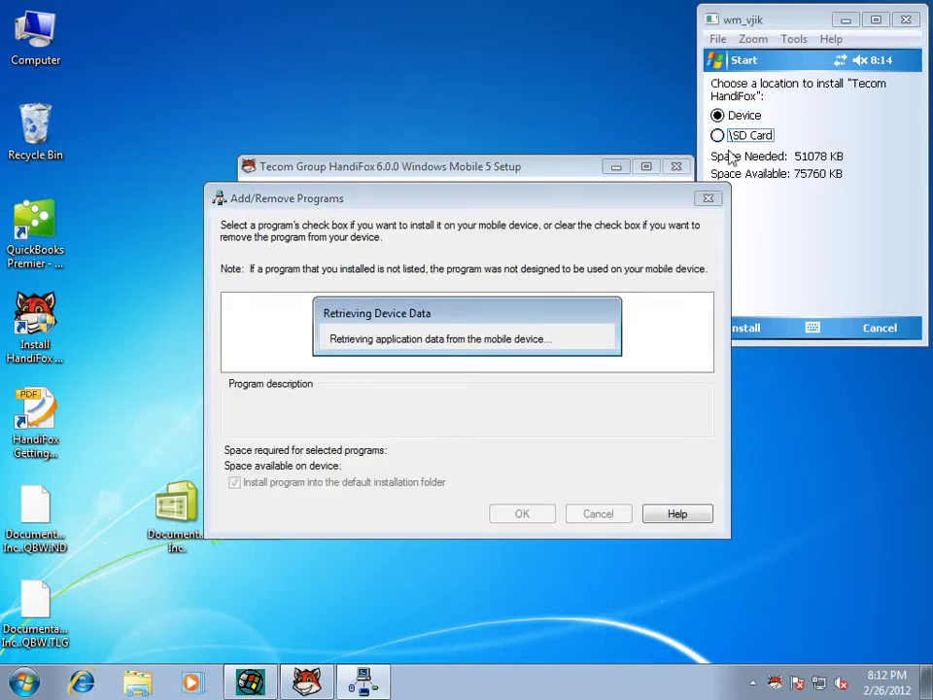
pyautogui.click(723, 136)
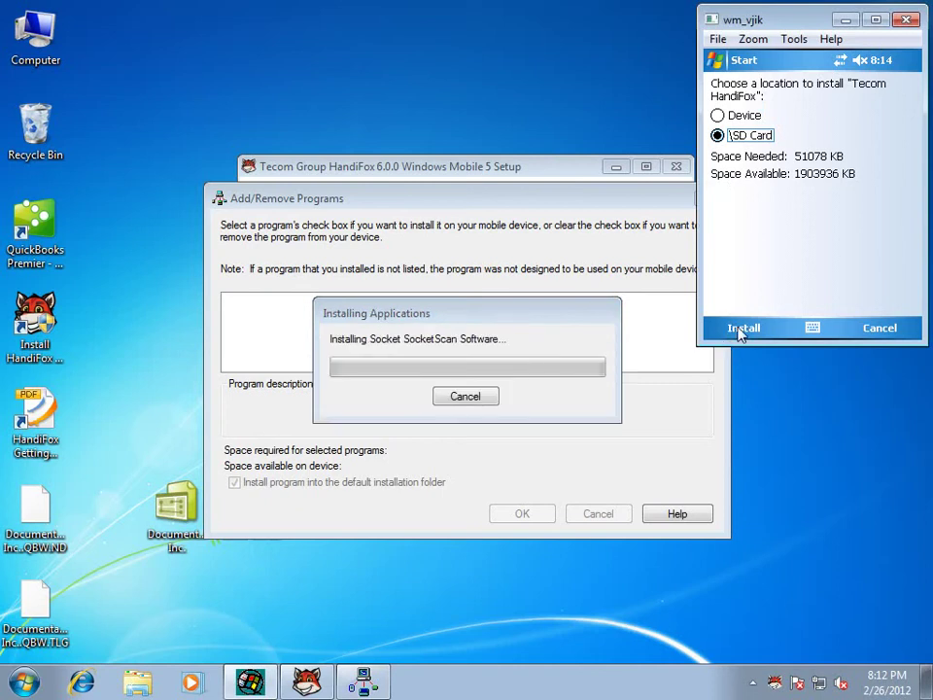